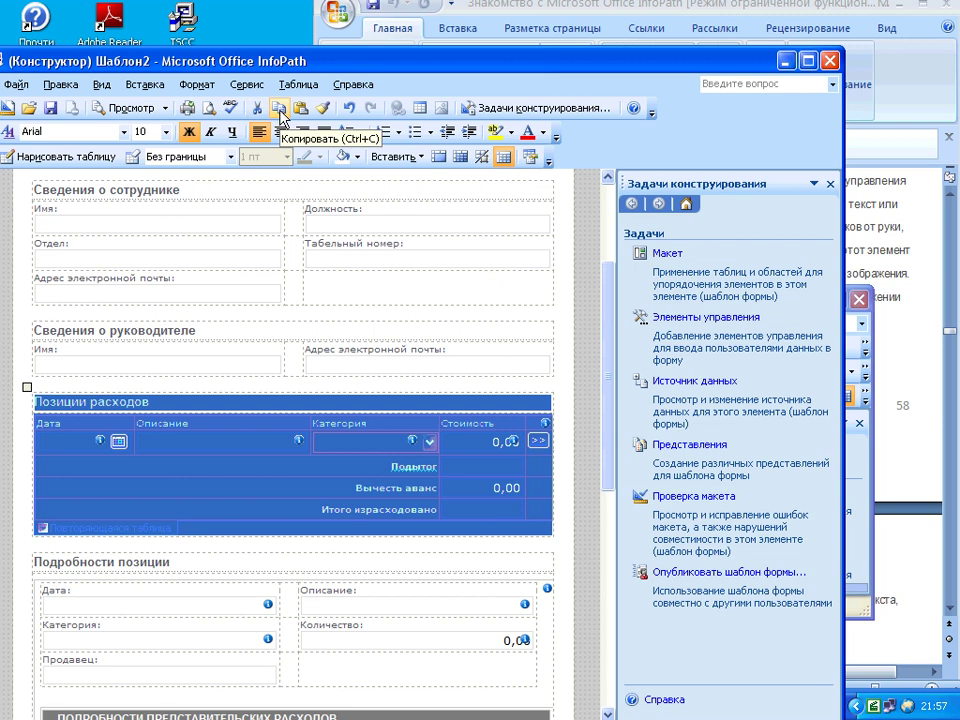
Step: Switch to the blank form template window, maximize it and paste the copied "Позиции расходов" section into it
left_click(866, 462)
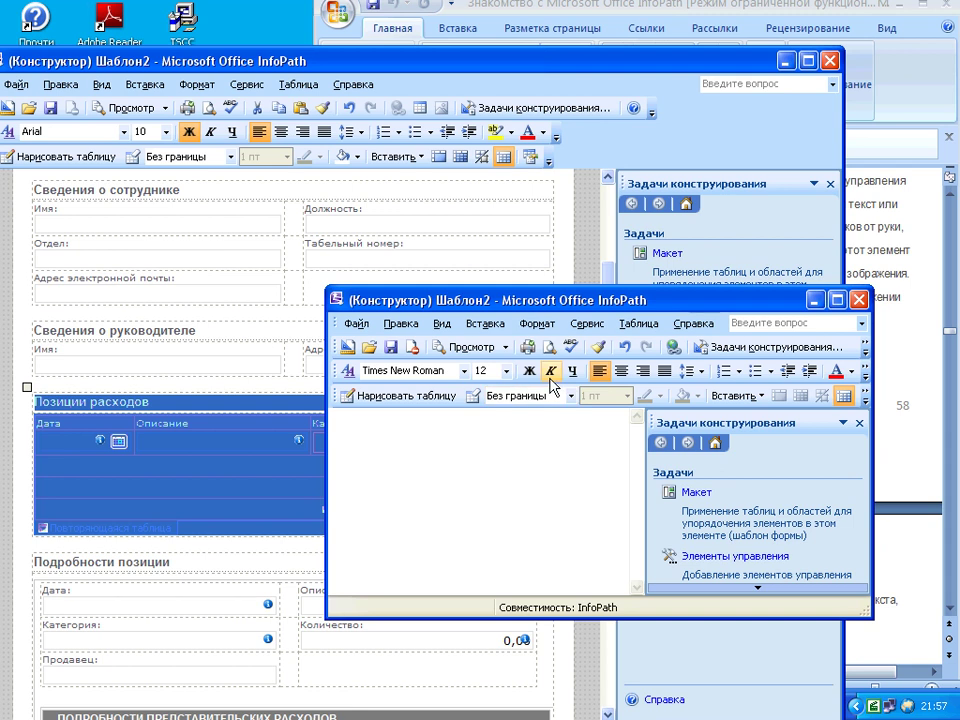
left_click(348, 428)
double_click(425, 300)
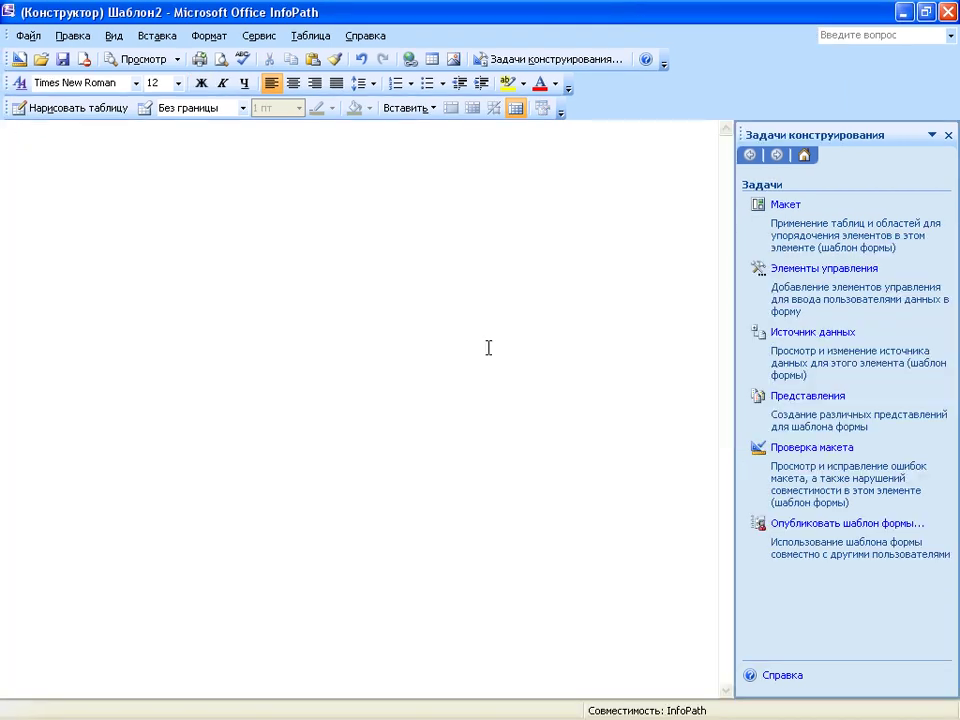
left_click(313, 64)
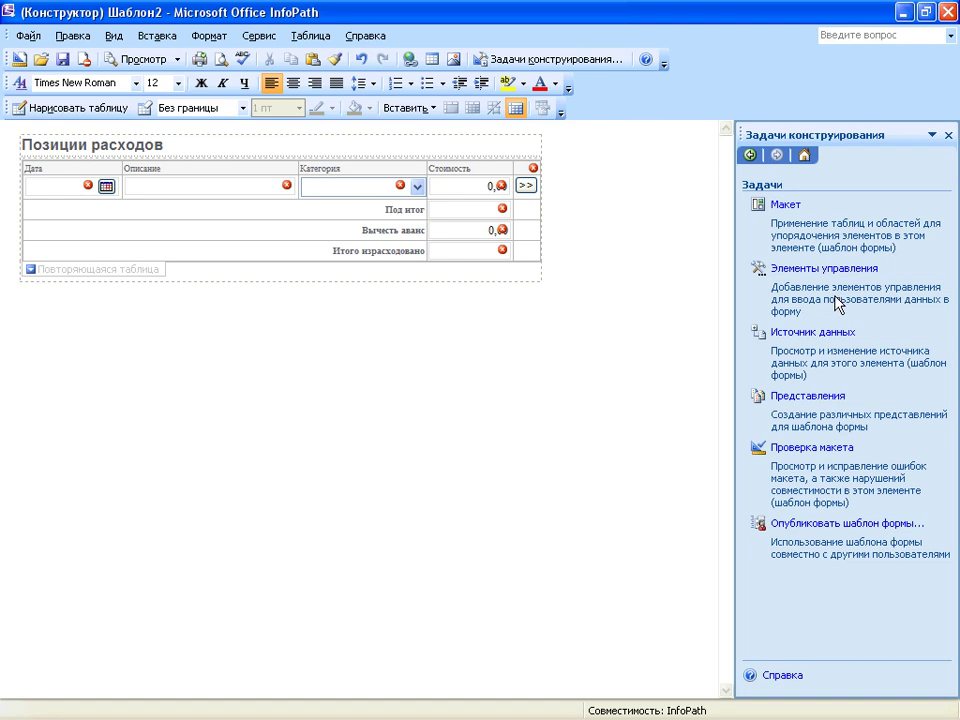
Step: Delete the repeating table from the "Позиции расходов" section and restore it
left_click(190, 189)
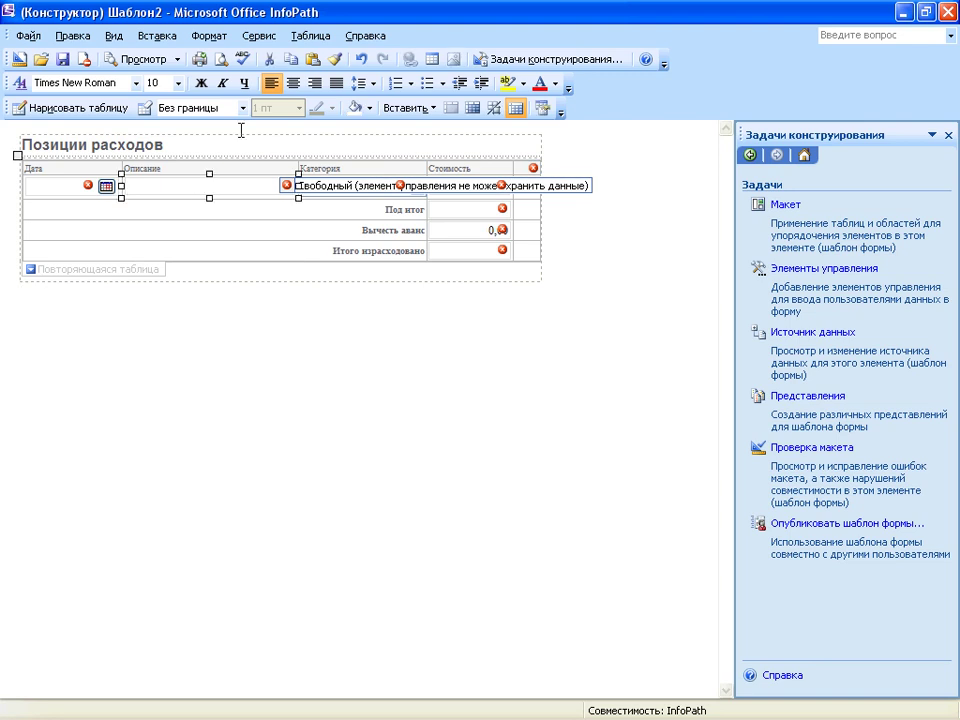
left_click(304, 37)
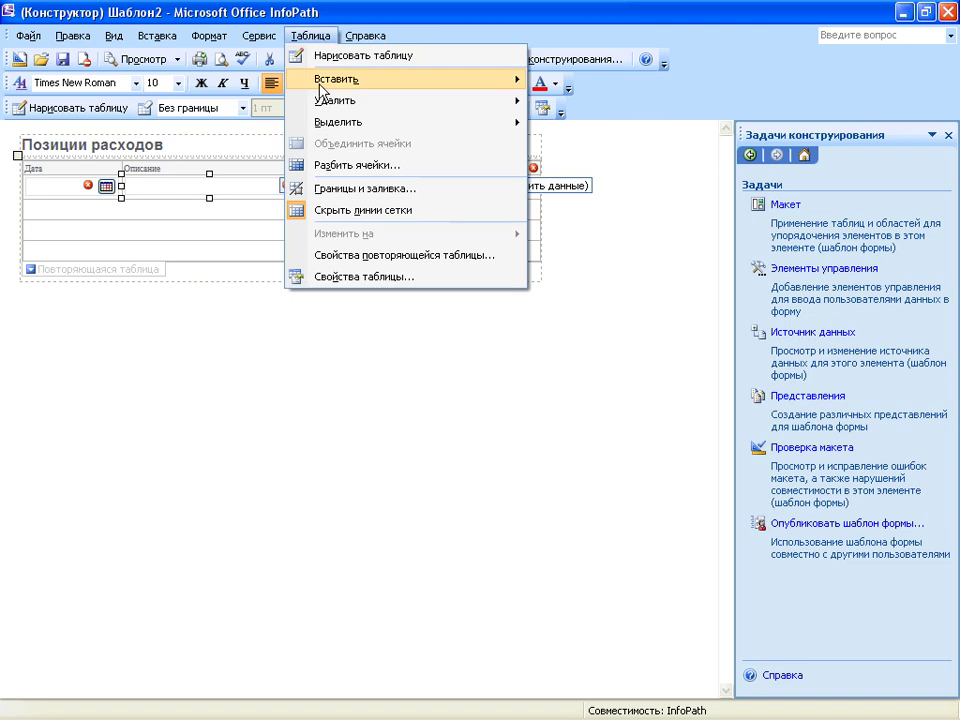
mouse_move(323, 102)
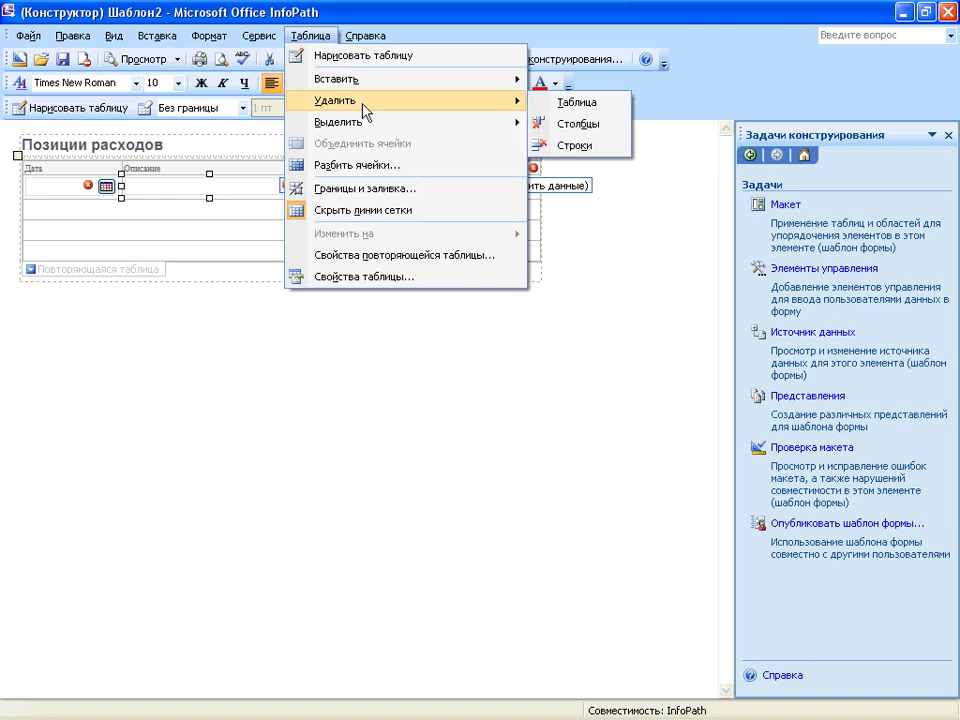
left_click(577, 103)
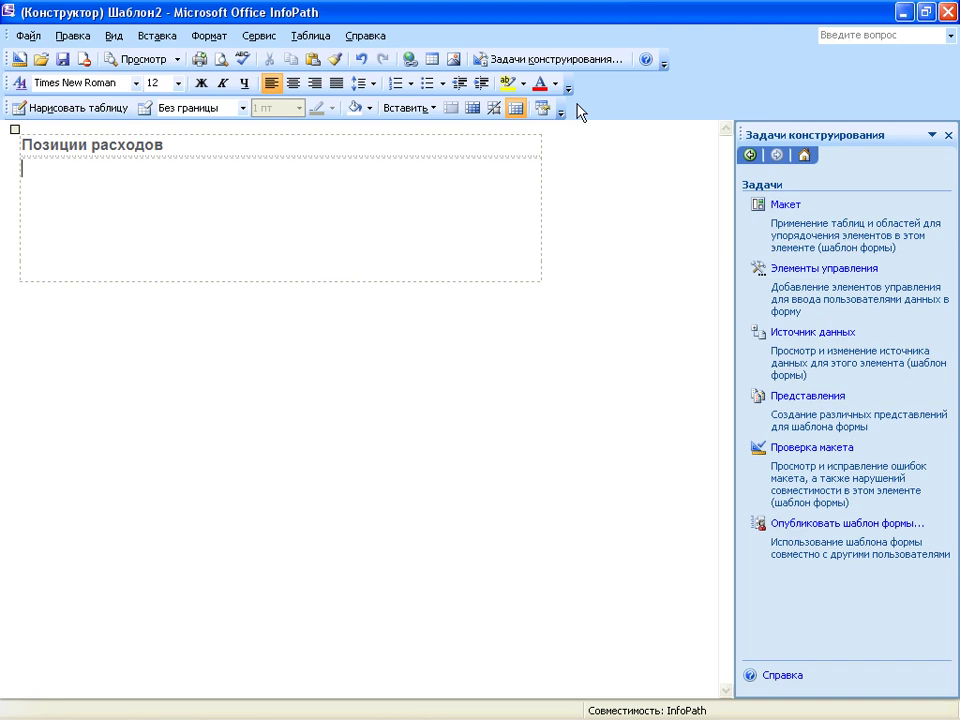
key("ctrl+v")
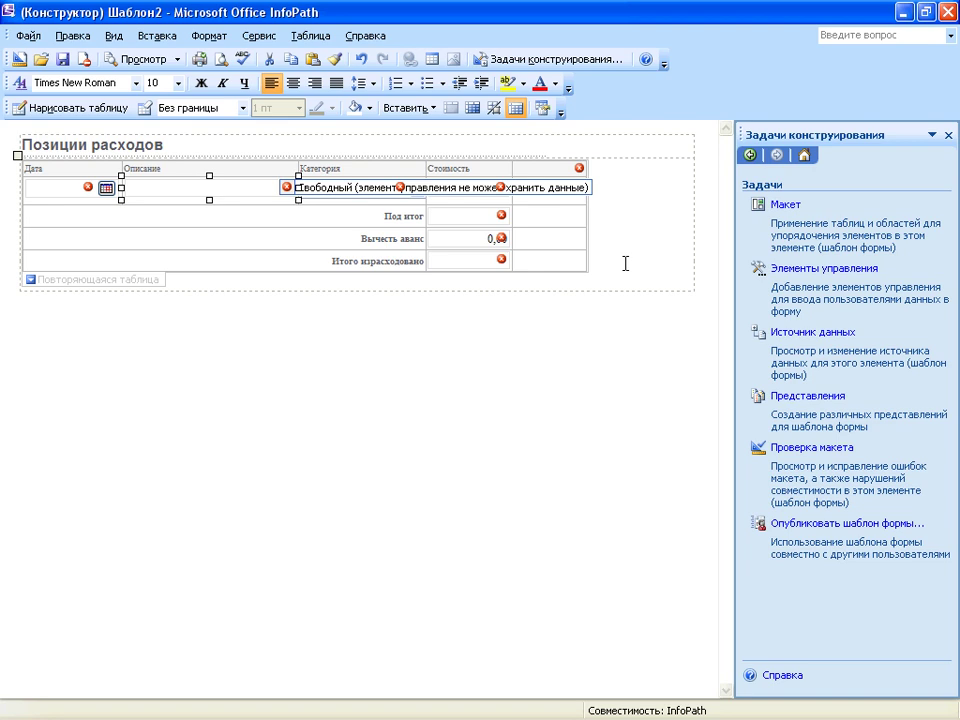
Step: Enlarge the repeating table in both directions and widen its "Стоимость" column at the expense of "Категория"
left_click_drag(625, 263, 435, 228)
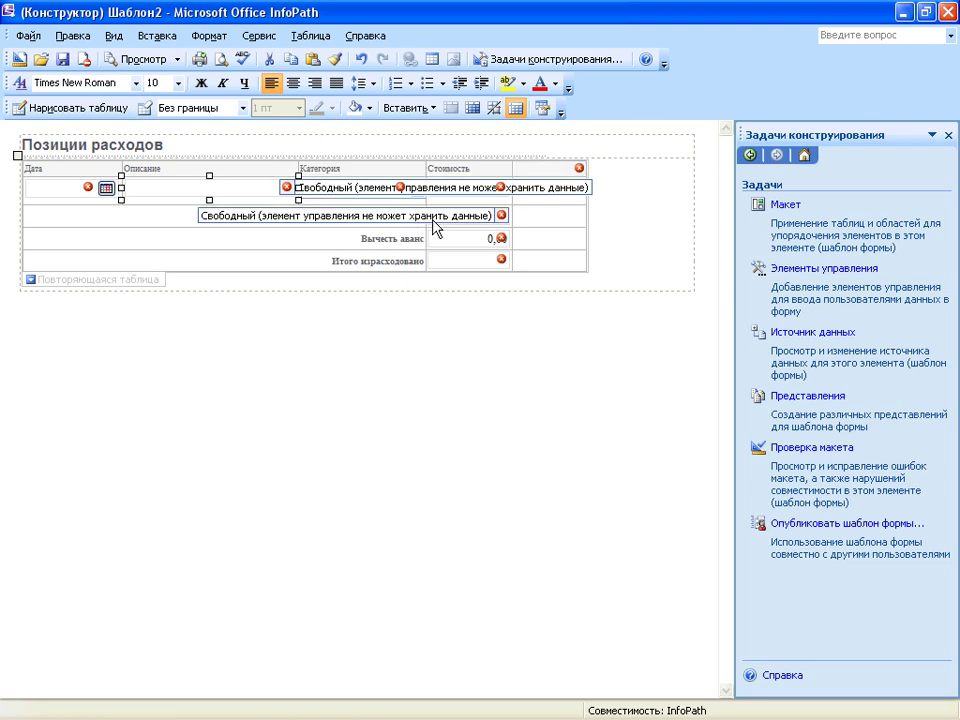
left_click_drag(435, 228, 662, 383)
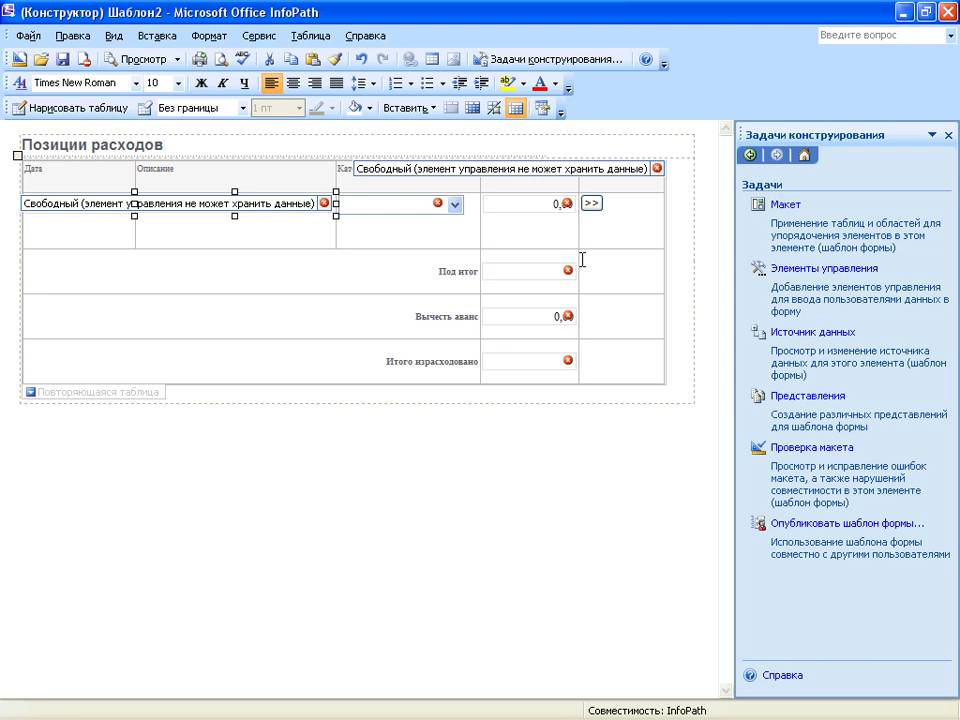
left_click_drag(578, 261, 529, 262)
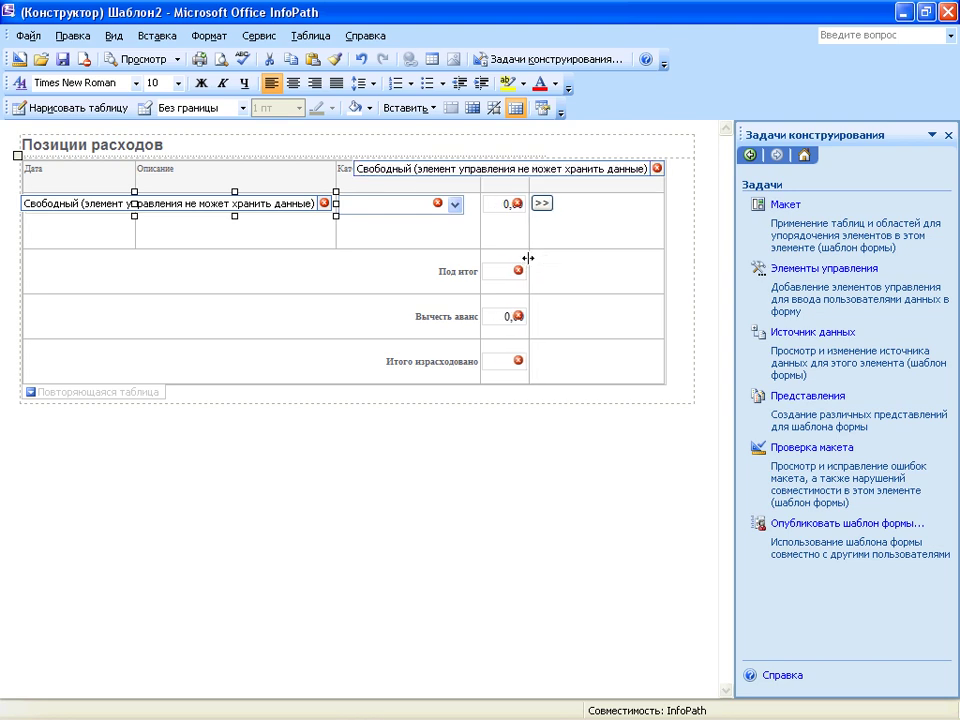
key("ctrl+z")
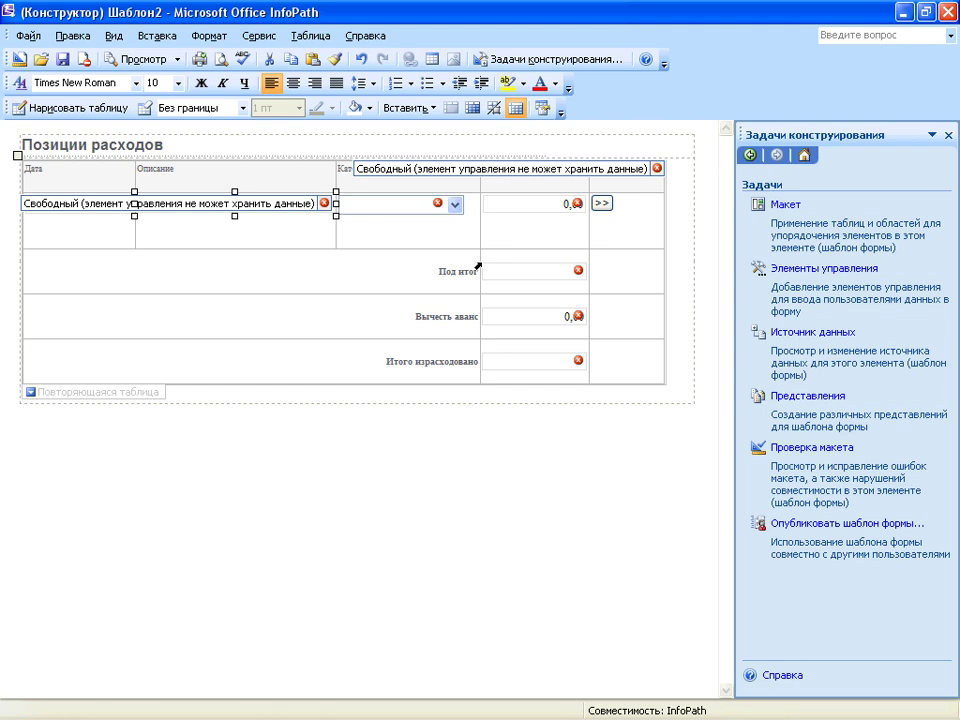
left_click_drag(482, 272, 402, 272)
Step: Reduce the height of the "Под итог" row and the field row above it, and slightly resize the "Описание" text box
left_click_drag(296, 292, 296, 268)
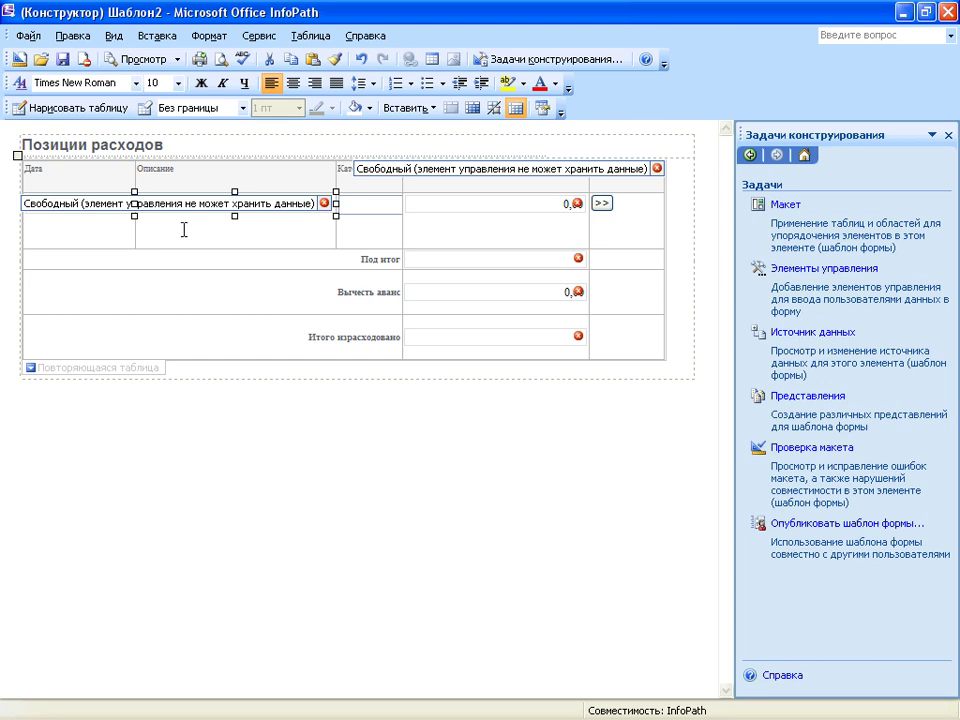
left_click_drag(184, 249, 184, 229)
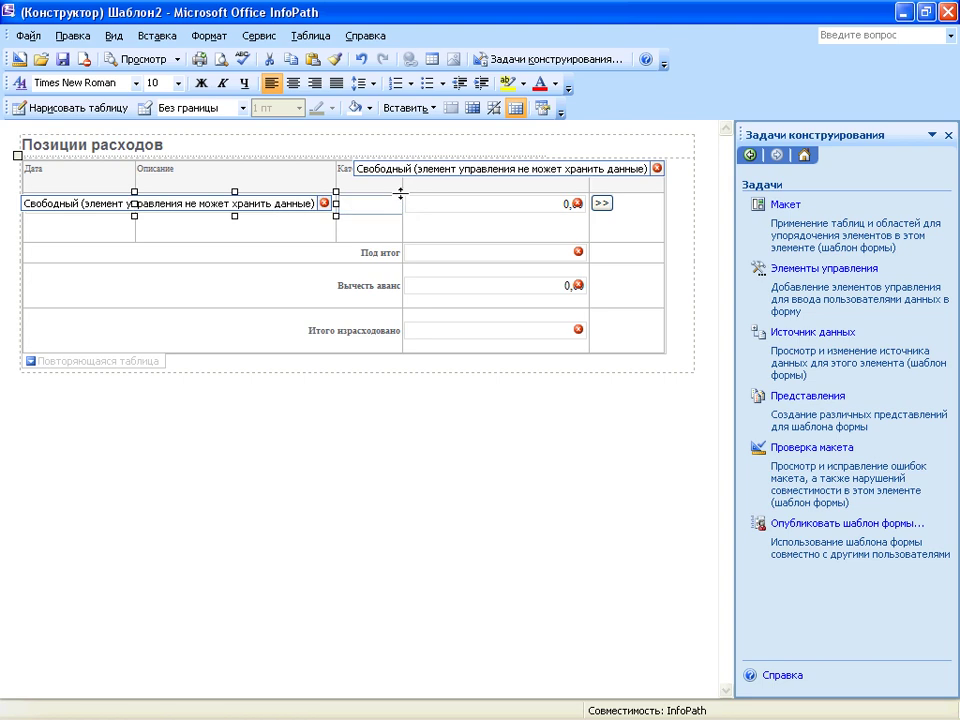
mouse_move(338, 190)
left_mouse_down()
mouse_move(348, 177)
mouse_move(315, 191)
mouse_move(333, 187)
left_mouse_up()
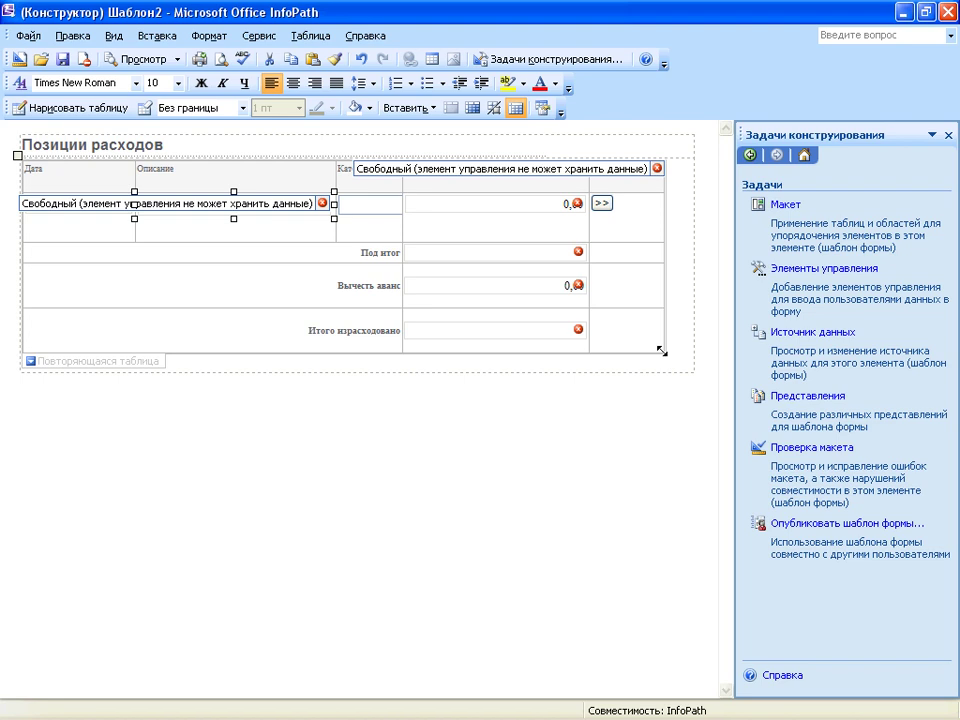
Step: Make the whole repeating table slightly narrower and taller, and increase the height of the "Итого израсходовано" row
left_click_drag(662, 351, 652, 381)
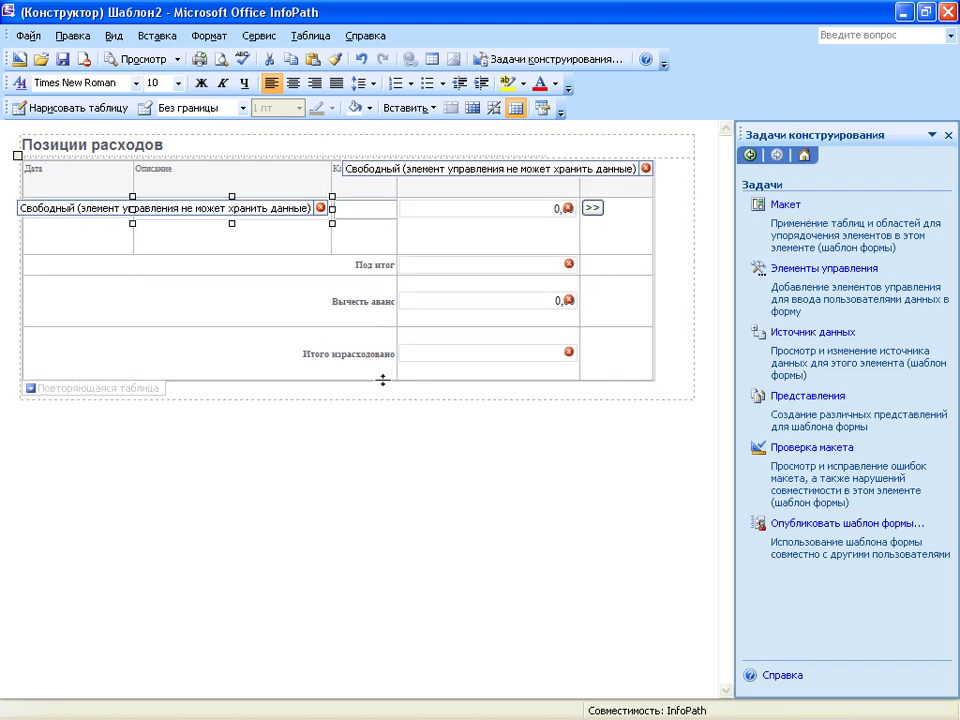
mouse_move(384, 379)
left_mouse_down()
mouse_move(382, 415)
mouse_move(395, 384)
left_mouse_up()
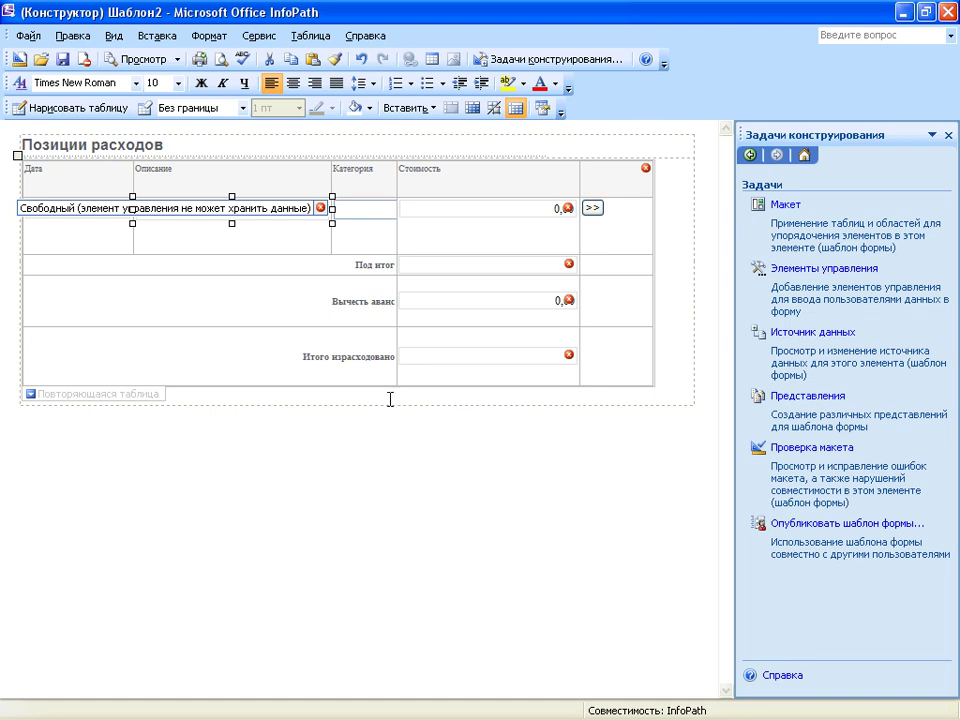
key("ctrl+z")
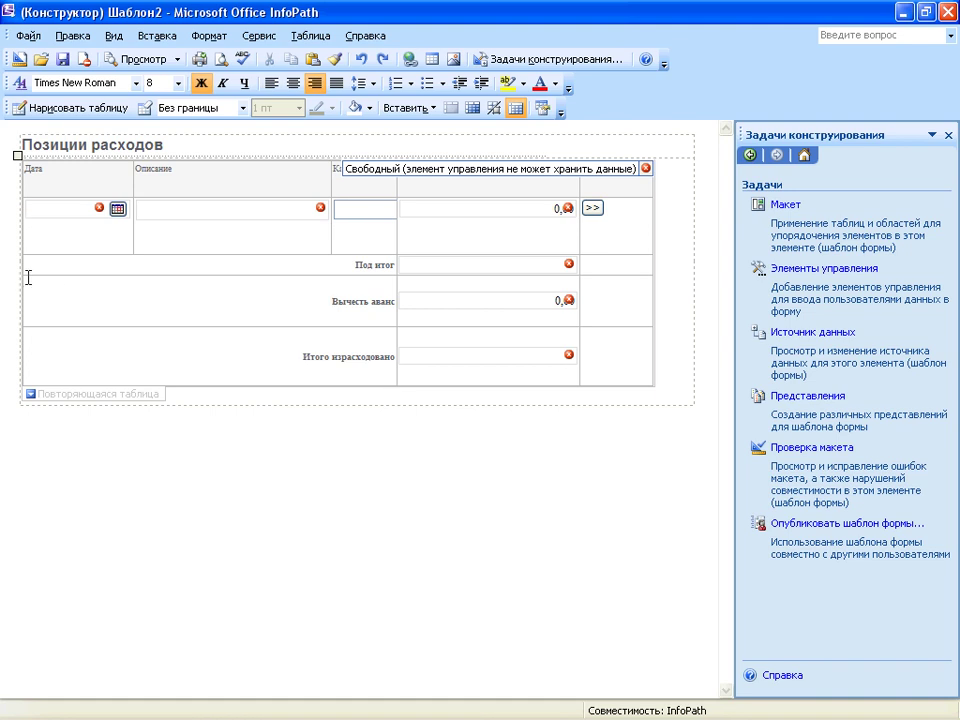
Step: Split the "Вычесть аванс" cell into 3 columns and 1 row
triple_click(94, 300)
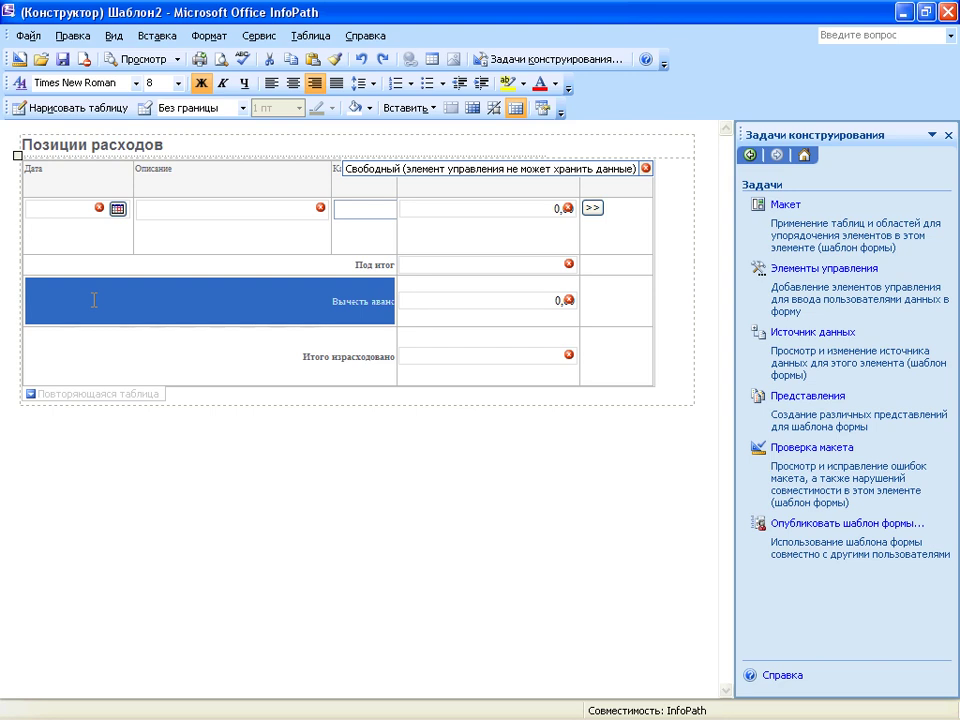
left_click(310, 36)
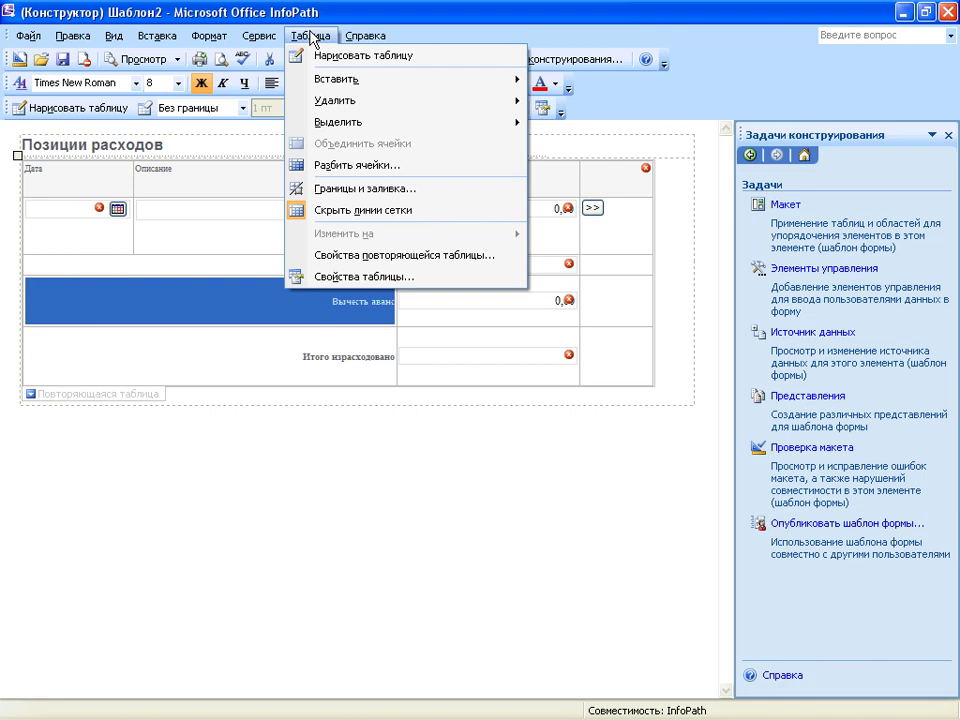
left_click(359, 165)
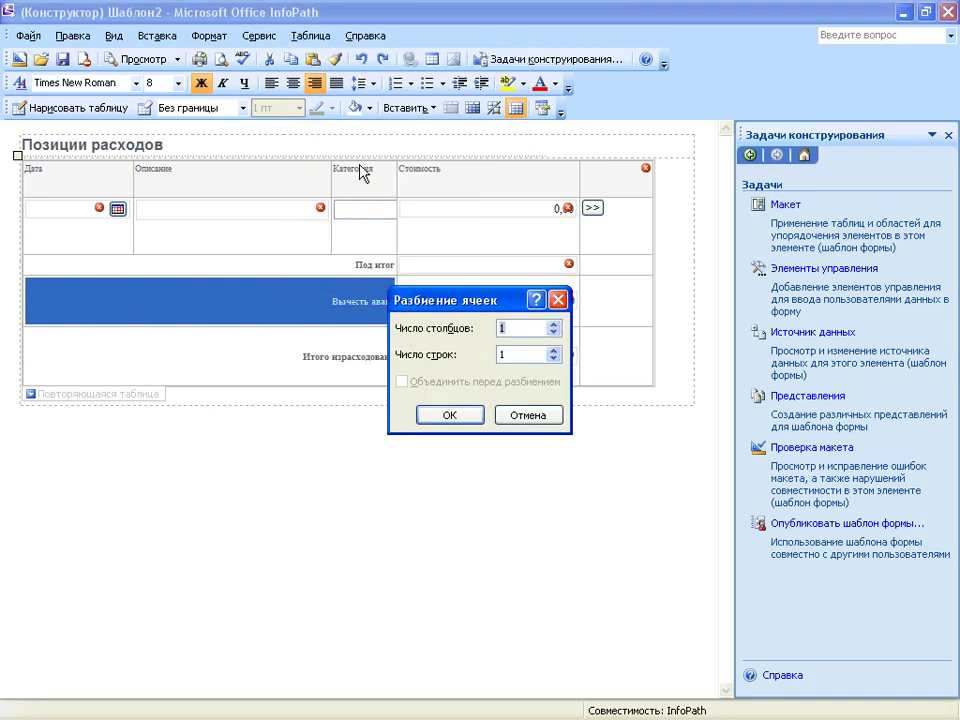
left_click(553, 325)
left_click(553, 325)
left_click(450, 419)
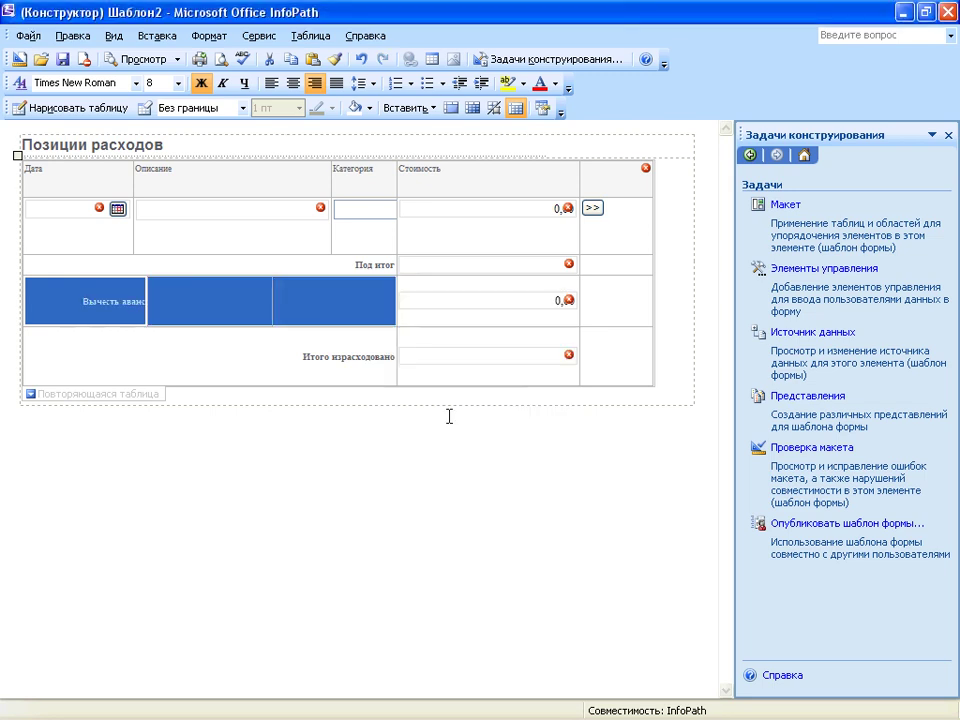
left_click(246, 368)
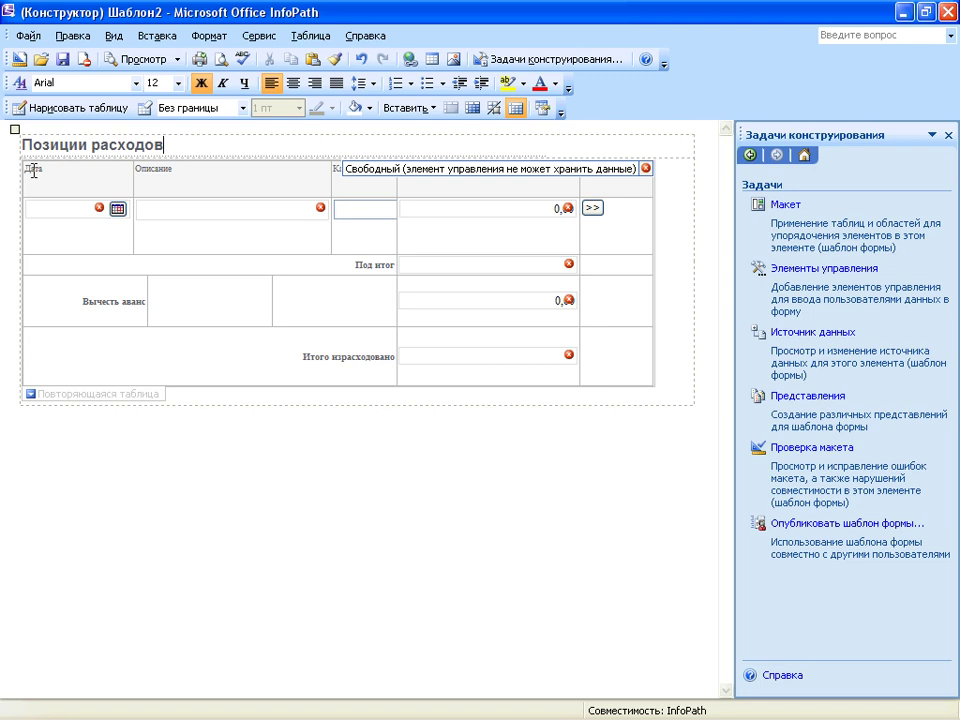
Step: Merge the "Дата", "Описание" and "Категория" header cells into one cell
left_click_drag(28, 177, 362, 170)
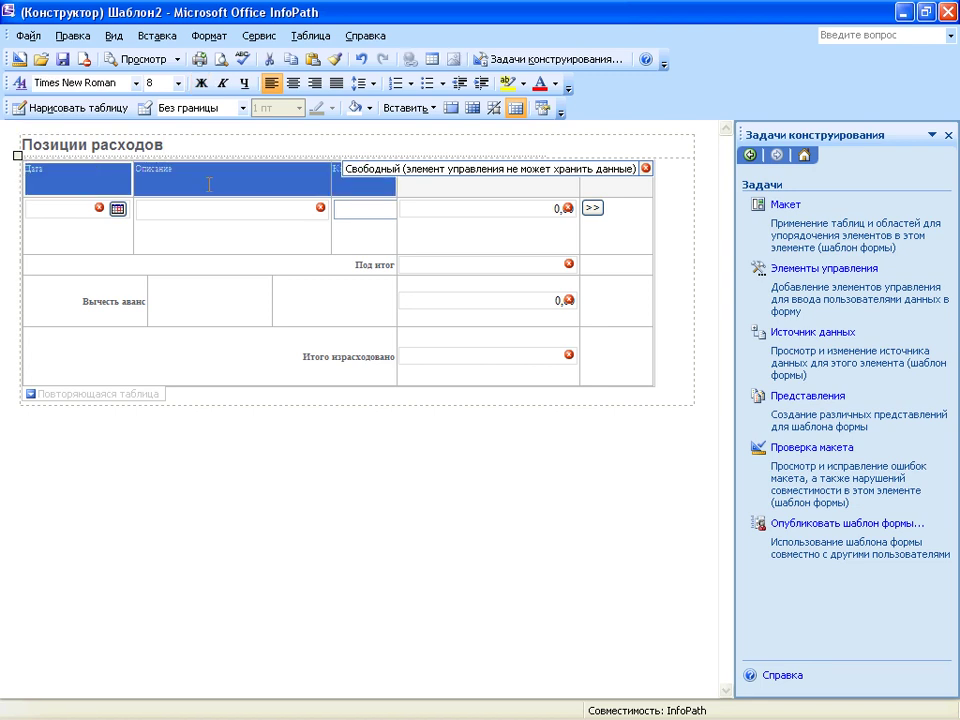
left_click(306, 37)
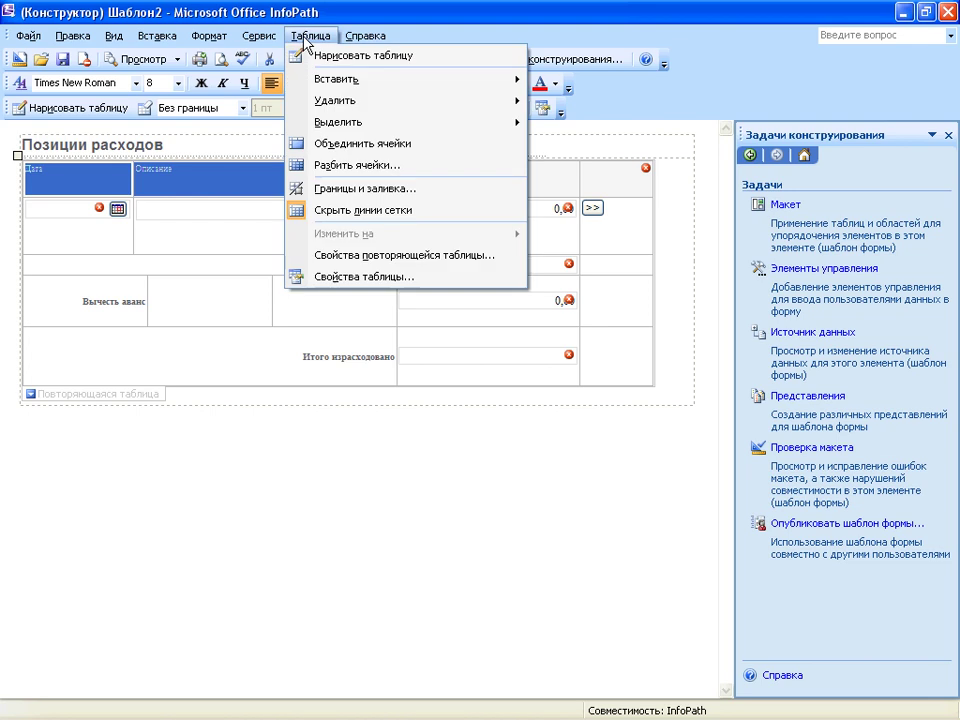
left_click(363, 144)
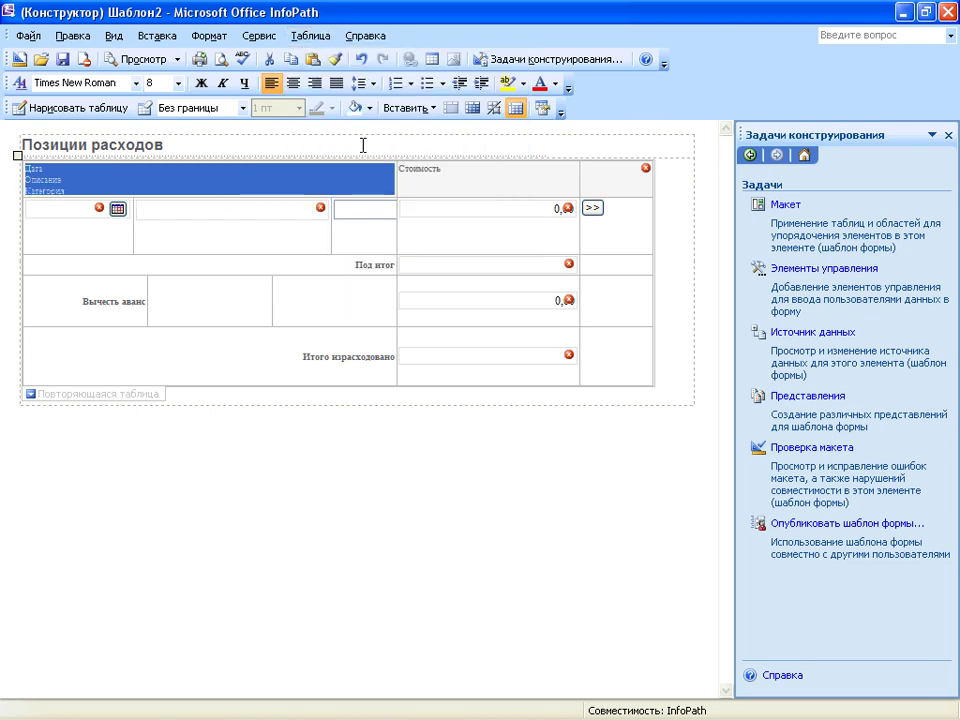
left_click(236, 438)
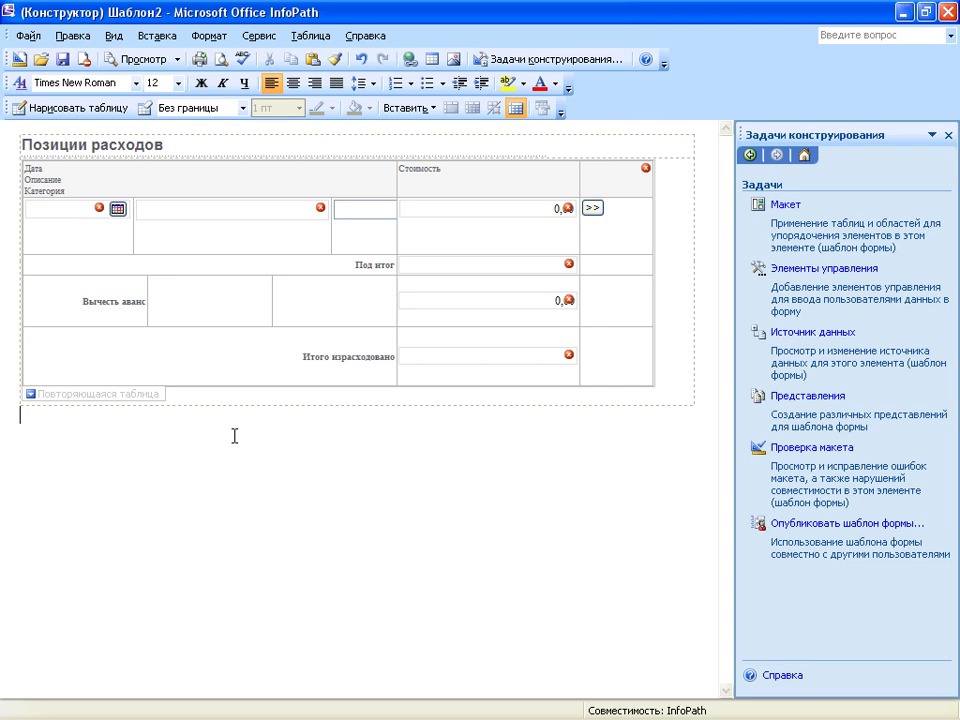